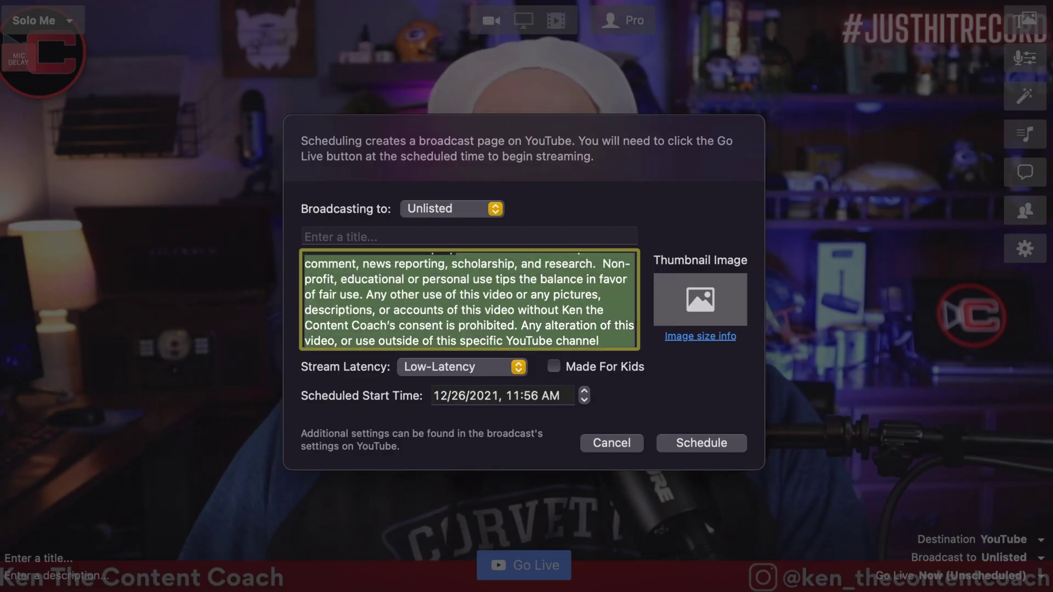
Step: Place the cursor in Ecamm Live's broadcast description, just above the Disclaimer paragraph
{"action": "left_click", "coordinate": [407, 255]}
{"action": "key", "text": "Up"}
{"action": "key", "text": "Up"}
{"action": "key", "text": "Up"}
{"action": "key", "text": "Up"}
{"action": "key", "text": "Up"}
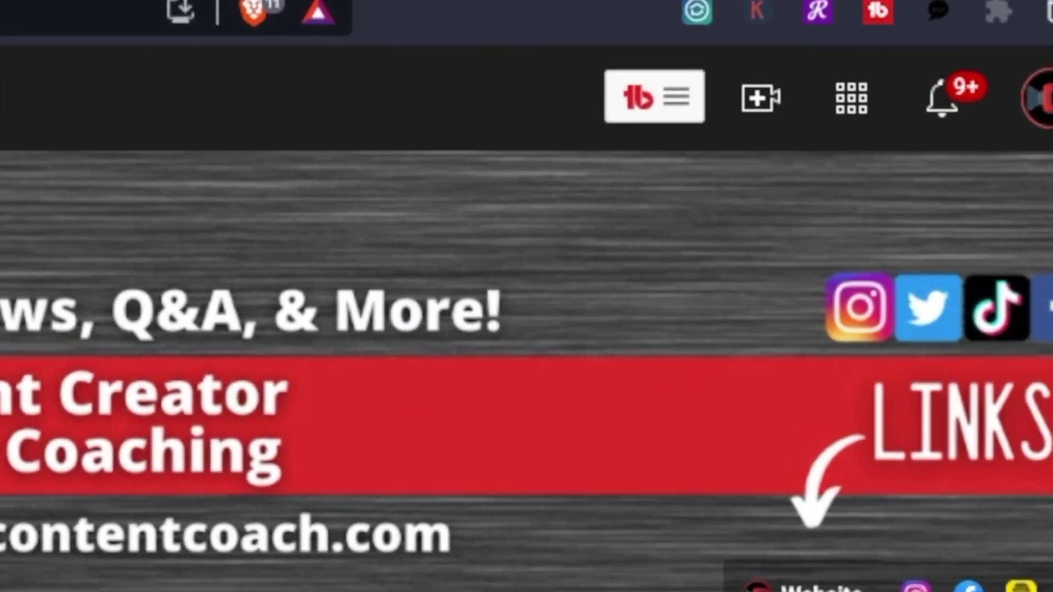
Step: Open YouTube Studio's Live streaming dashboard from the Create menu's Go live option
{"action": "left_click", "coordinate": [812, 86]}
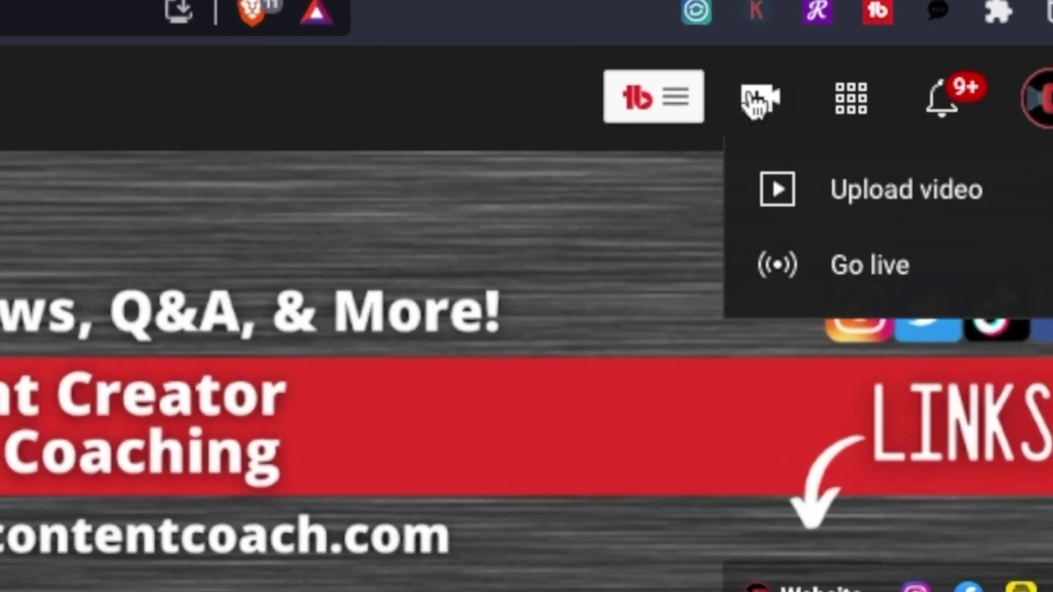
{"action": "left_click", "coordinate": [864, 289]}
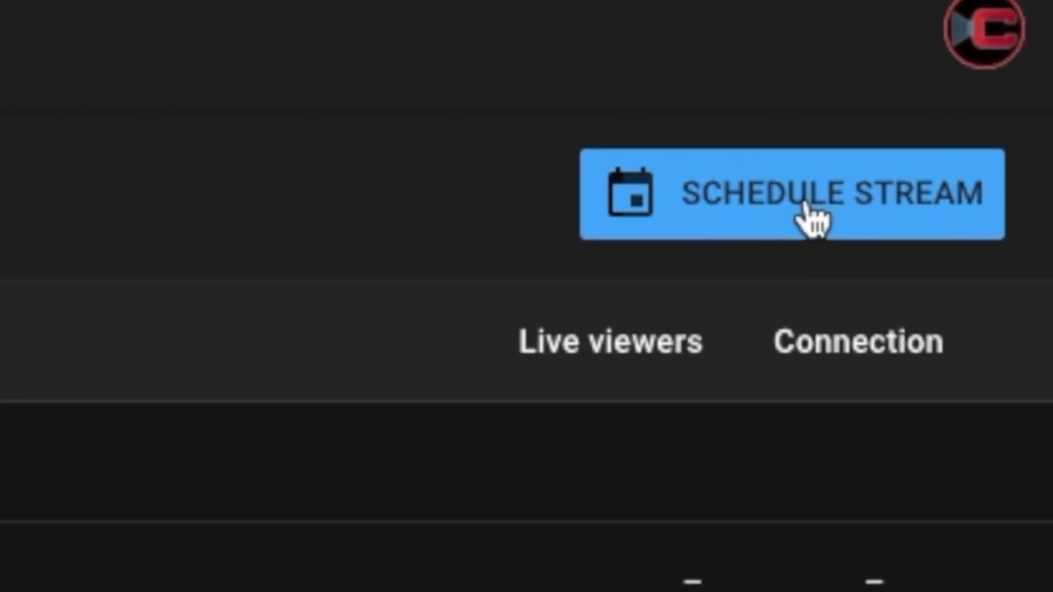
Step: Create a scheduled stream copying settings from the Dec 13 Just Stream With Me and Channel Reviews stream
{"action": "left_click", "coordinate": [814, 220]}
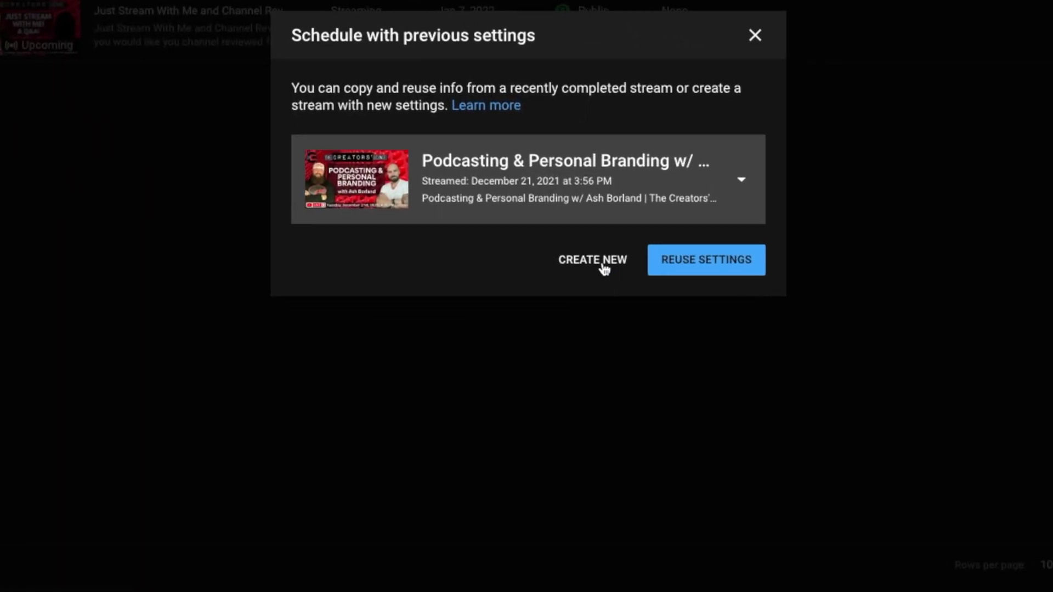
{"action": "left_click", "coordinate": [742, 185]}
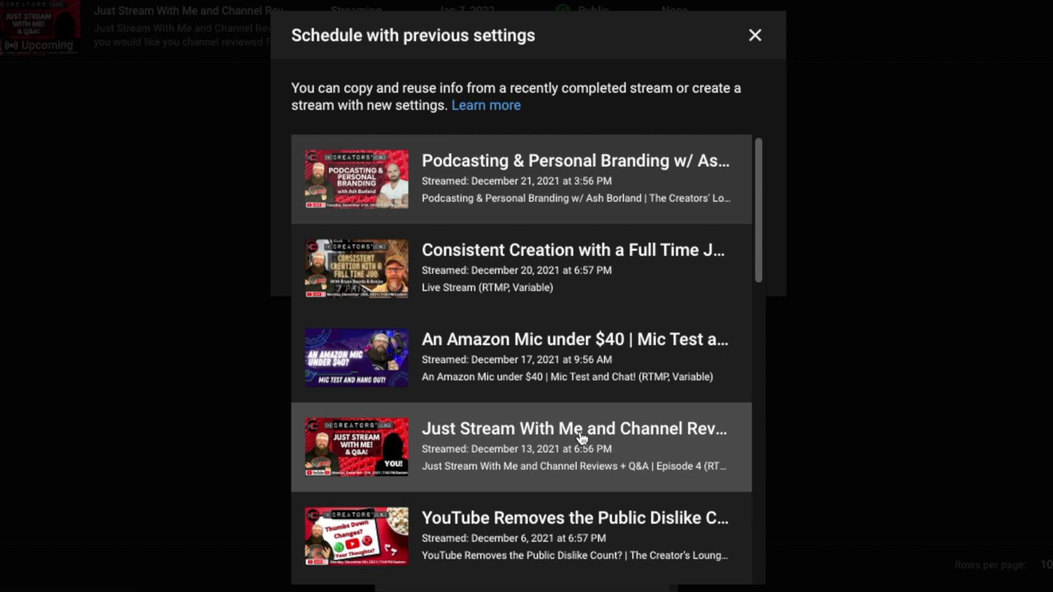
{"action": "left_click", "coordinate": [582, 438]}
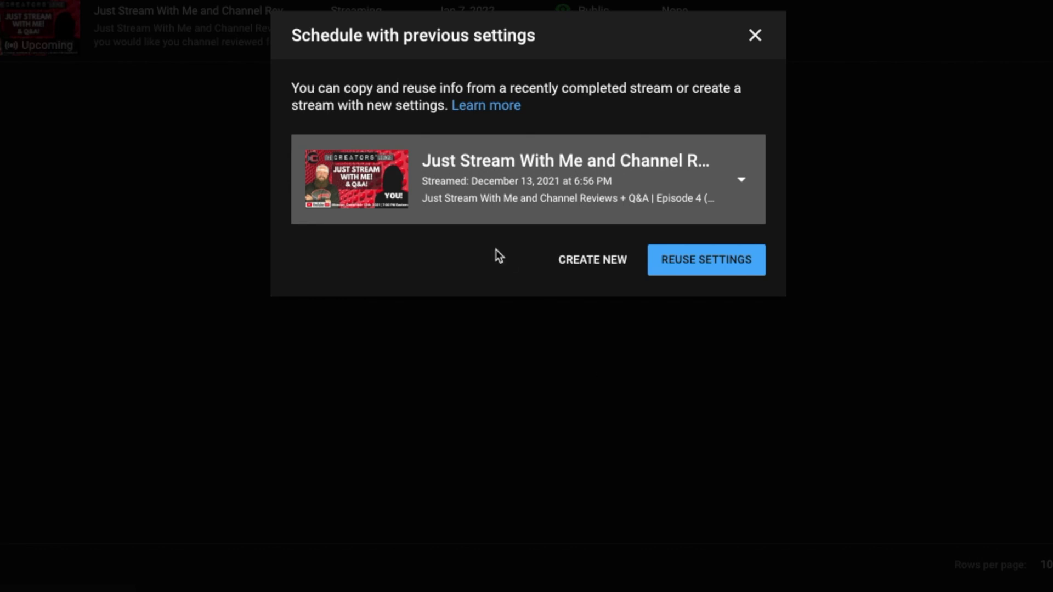
{"action": "left_click", "coordinate": [718, 265]}
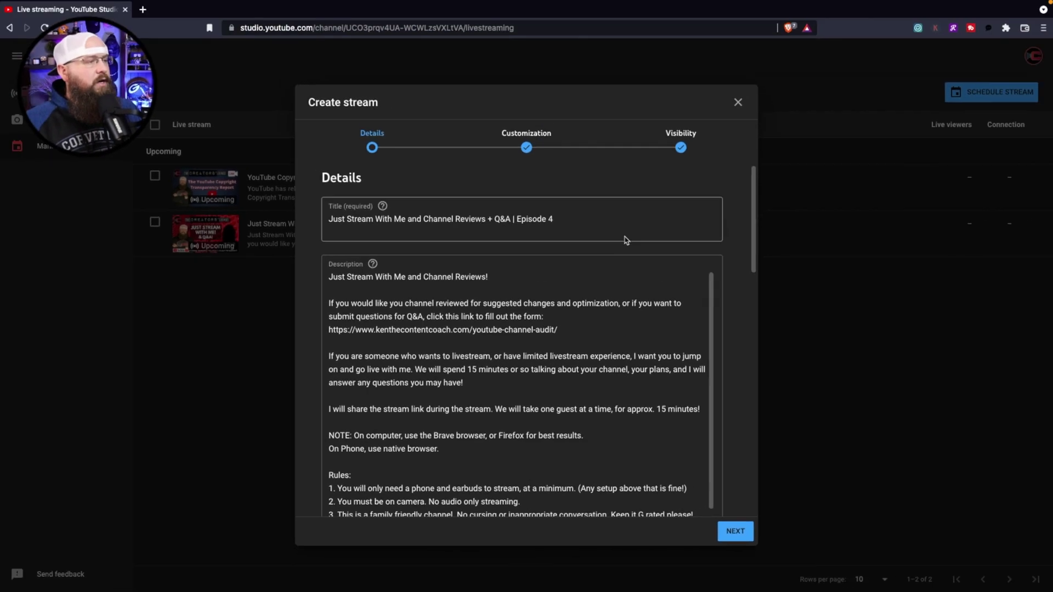
Step: Review the copied title and description, including the Episode 4 line, in the Details step
{"action": "left_click", "coordinate": [596, 221]}
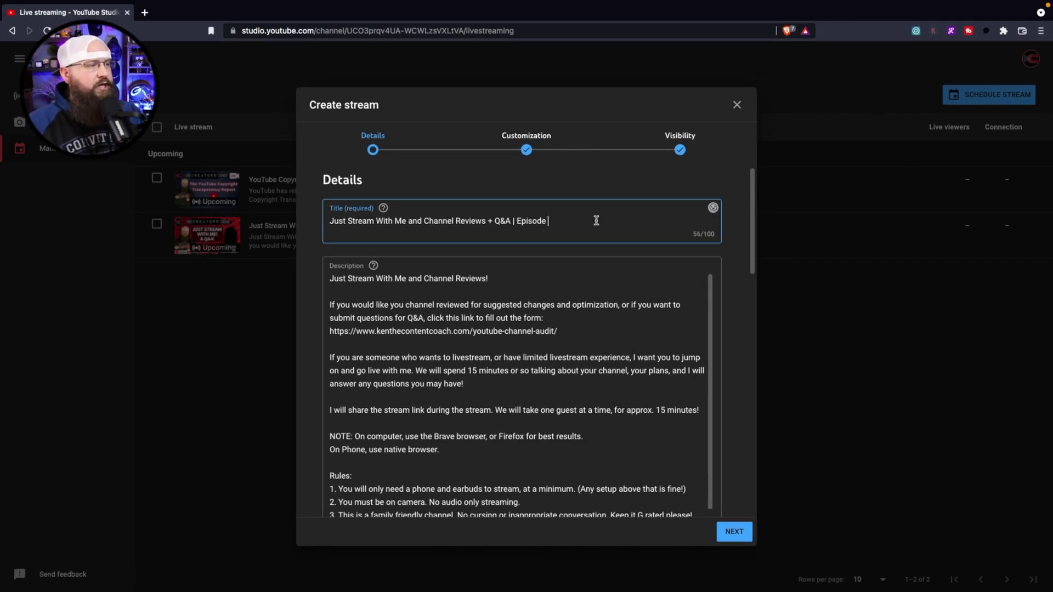
{"action": "scroll", "coordinate": [395, 323], "scroll_direction": "down", "scroll_amount": 1}
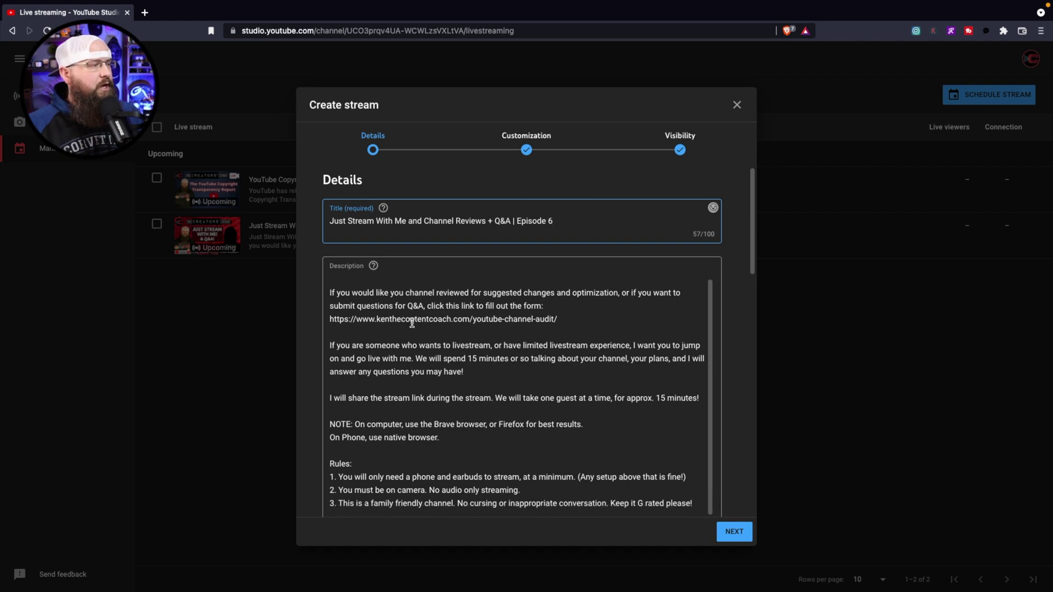
{"action": "scroll", "coordinate": [384, 324], "scroll_direction": "down", "scroll_amount": 5}
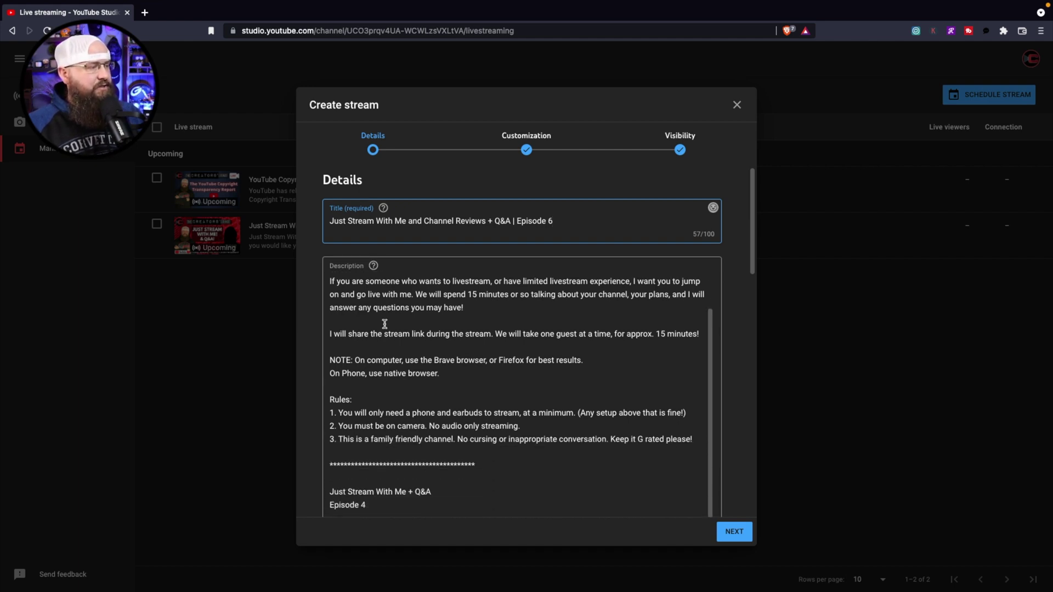
{"action": "scroll", "coordinate": [384, 324], "scroll_direction": "down", "scroll_amount": 1}
{"action": "left_click", "coordinate": [384, 357]}
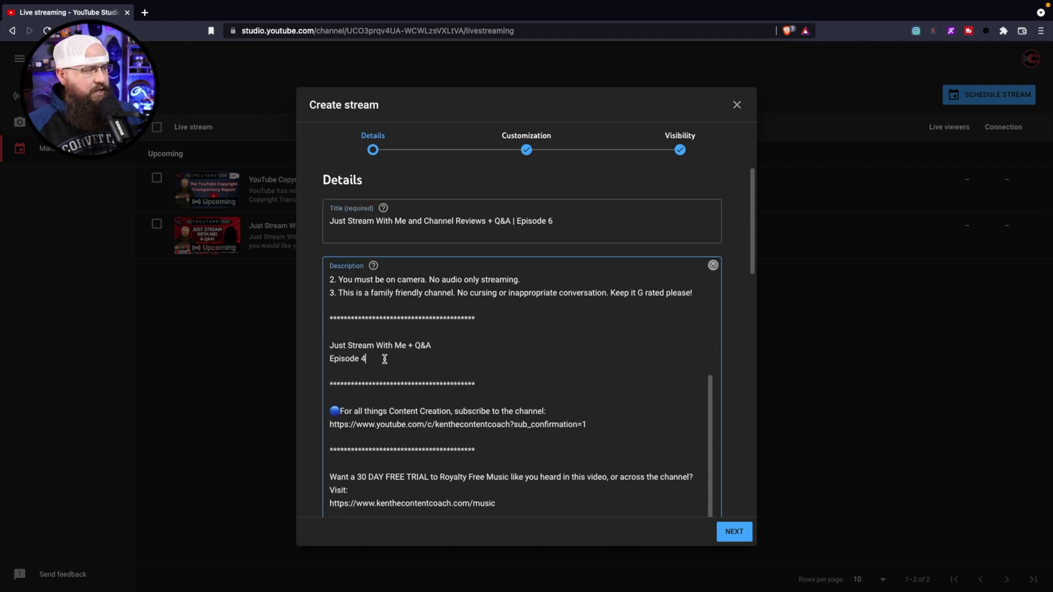
{"action": "scroll", "coordinate": [432, 343], "scroll_direction": "down", "scroll_amount": 10}
{"action": "scroll", "coordinate": [432, 344], "scroll_direction": "down", "scroll_amount": 15}
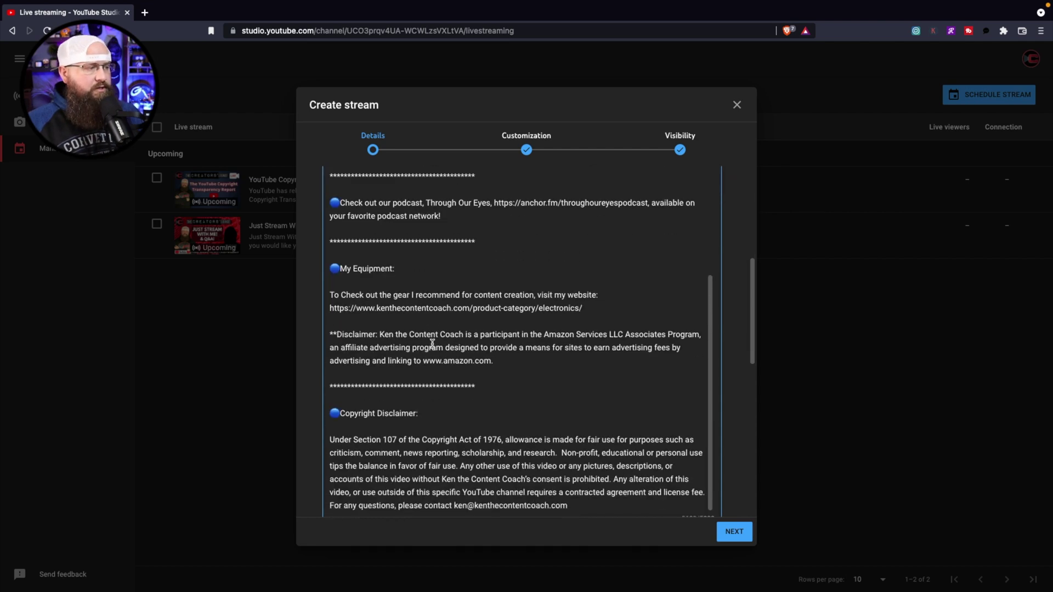
{"action": "scroll", "coordinate": [432, 344], "scroll_direction": "down", "scroll_amount": 2}
{"action": "scroll", "coordinate": [432, 336], "scroll_direction": "up", "scroll_amount": 1}
{"action": "scroll", "coordinate": [431, 333], "scroll_direction": "down", "scroll_amount": 1}
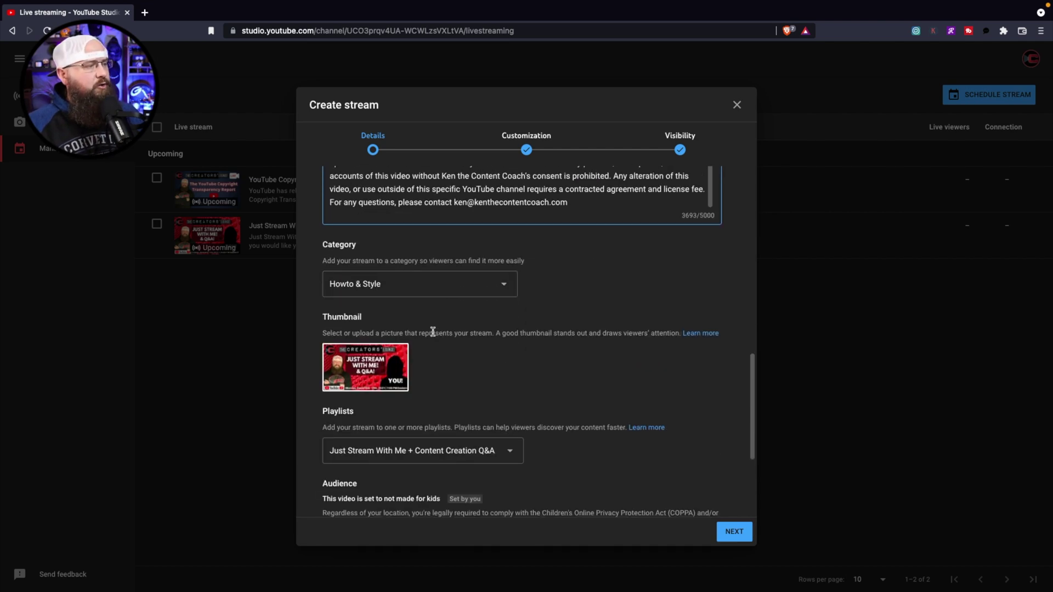
{"action": "scroll", "coordinate": [404, 351], "scroll_direction": "down", "scroll_amount": 4}
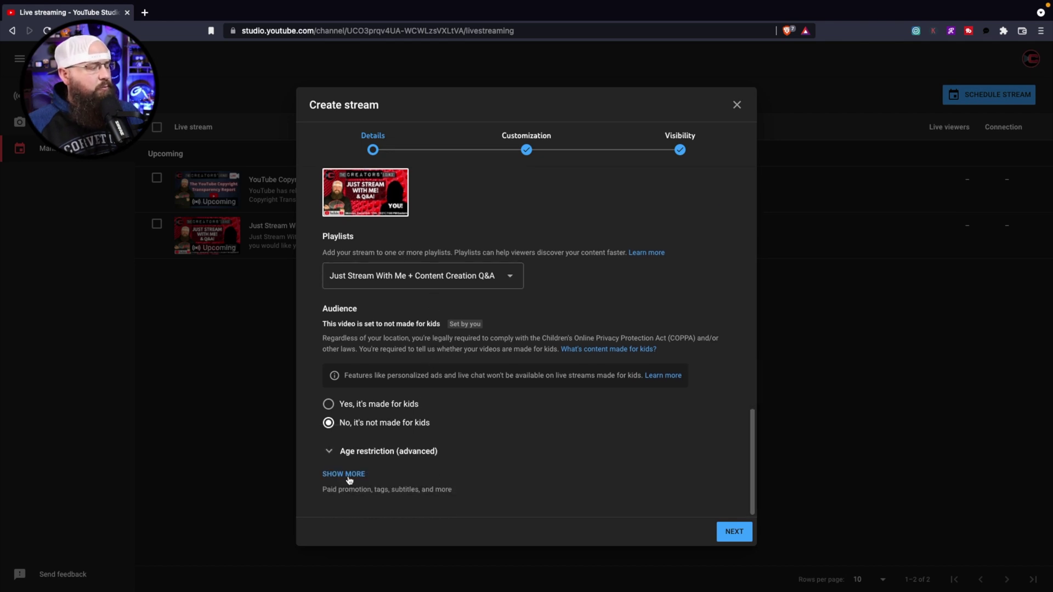
Step: Expand the extra settings and check tags, English (United States), Kentucky location, and Standard YouTube License
{"action": "right_click", "coordinate": [350, 476]}
{"action": "left_click", "coordinate": [357, 475]}
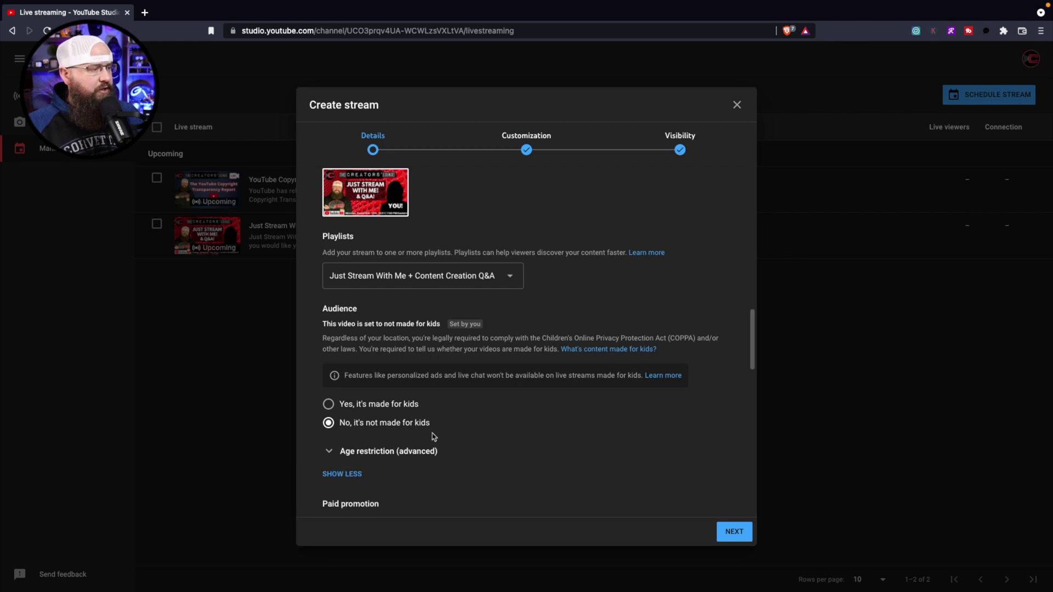
{"action": "scroll", "coordinate": [434, 436], "scroll_direction": "down", "scroll_amount": 8}
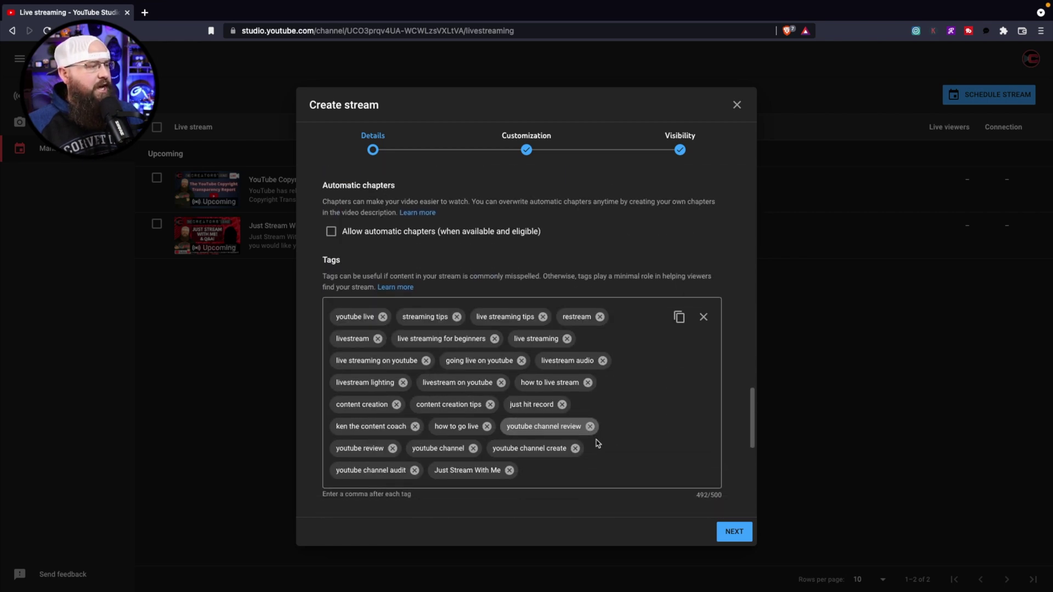
{"action": "scroll", "coordinate": [597, 461], "scroll_direction": "down", "scroll_amount": 1}
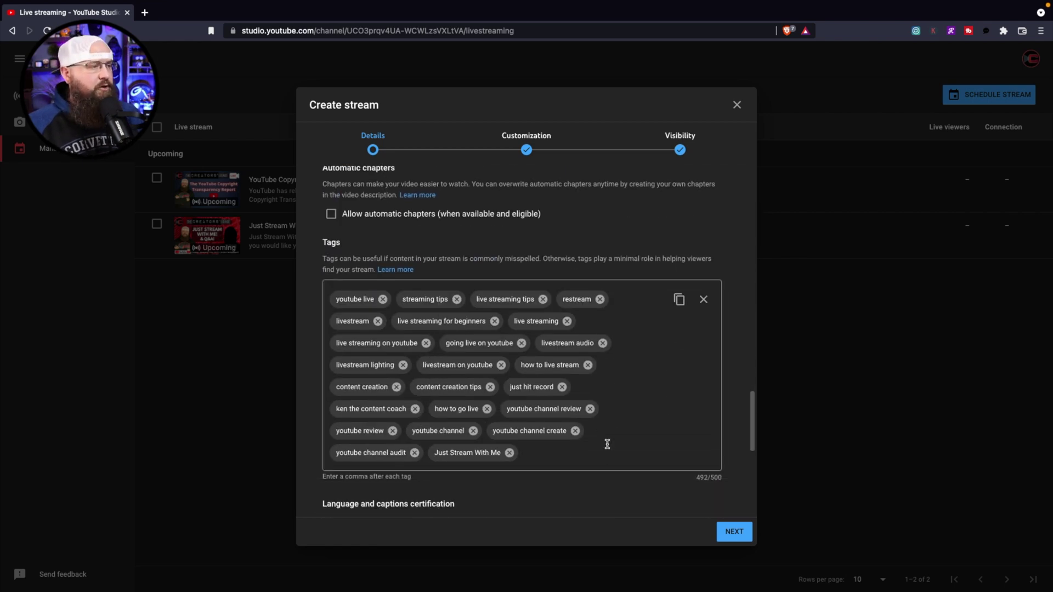
{"action": "scroll", "coordinate": [608, 445], "scroll_direction": "down", "scroll_amount": 5}
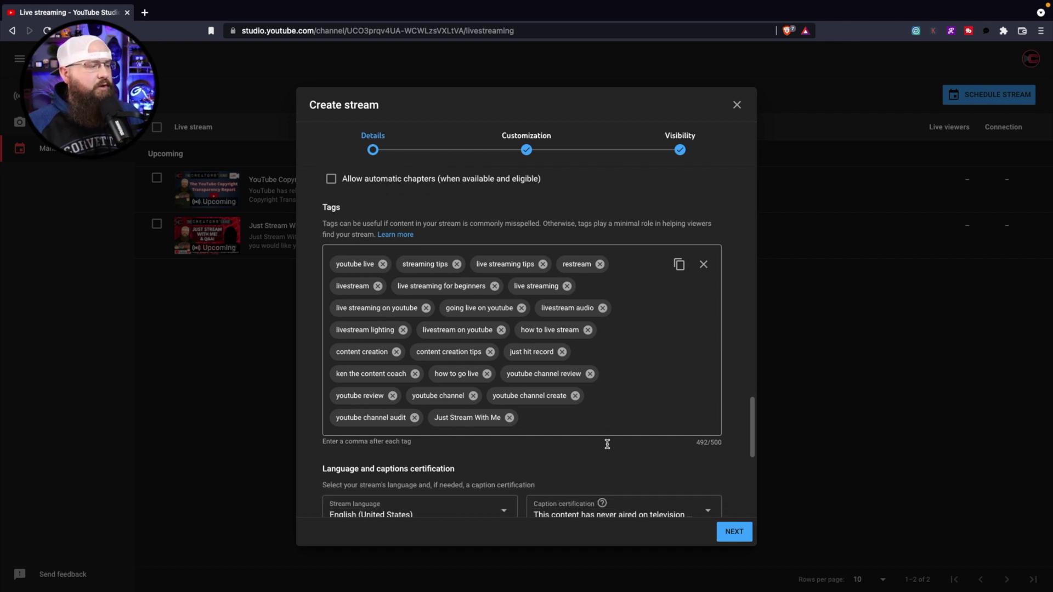
{"action": "scroll", "coordinate": [537, 415], "scroll_direction": "down", "scroll_amount": 3}
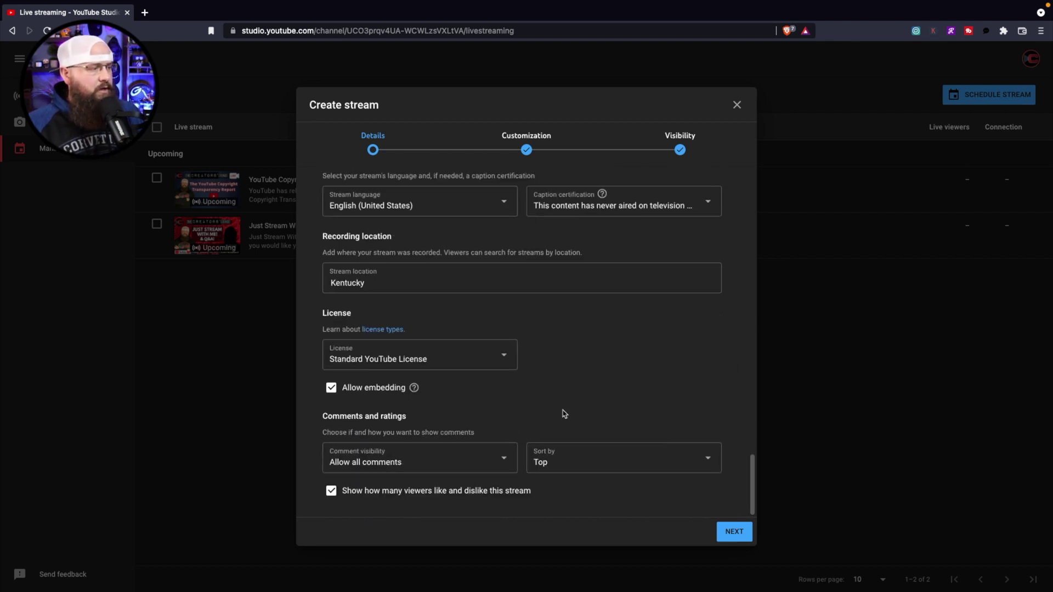
Step: Advance to the visibility and schedule step and set the stream date to Jan 14, 2022
{"action": "left_click", "coordinate": [735, 532]}
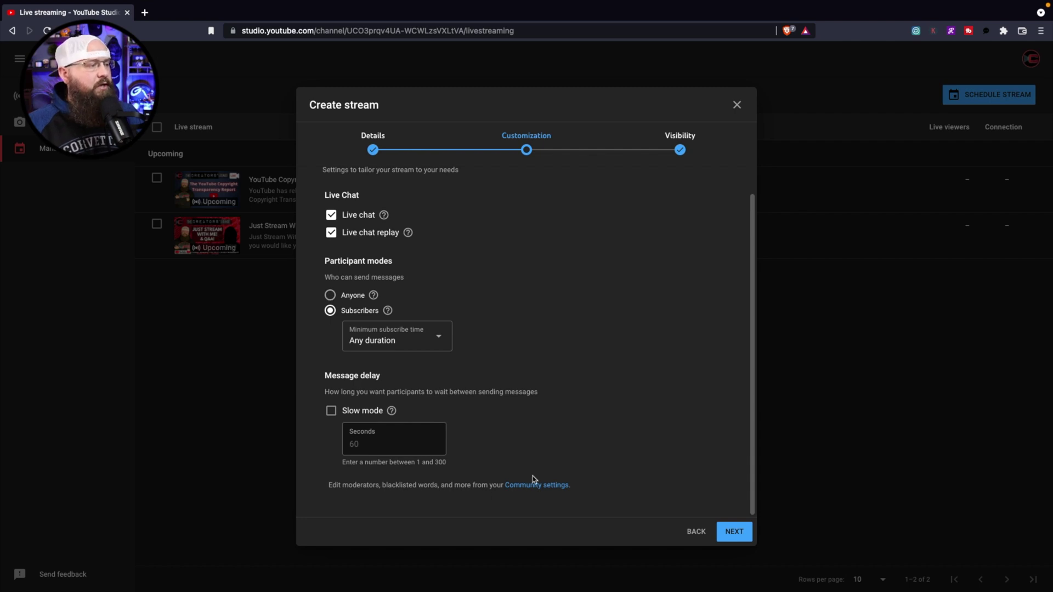
{"action": "left_click", "coordinate": [735, 532]}
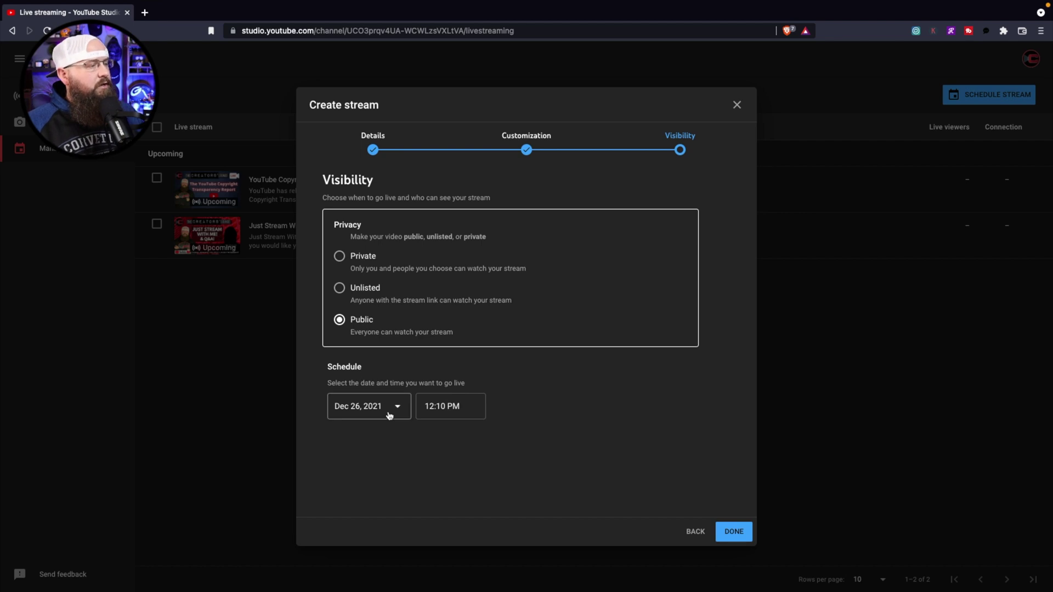
{"action": "left_click", "coordinate": [406, 409]}
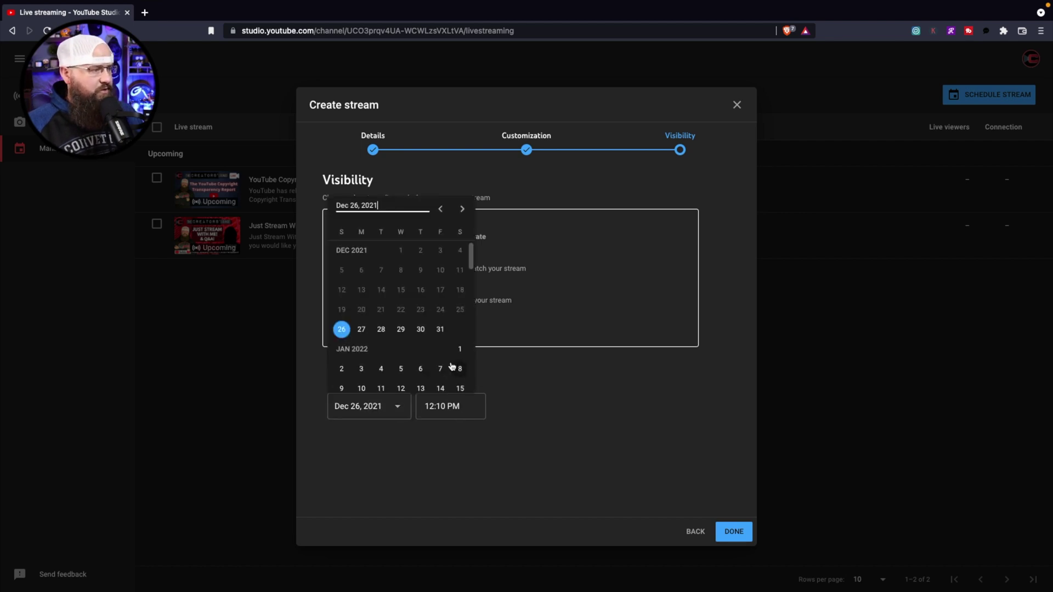
{"action": "left_click", "coordinate": [441, 389]}
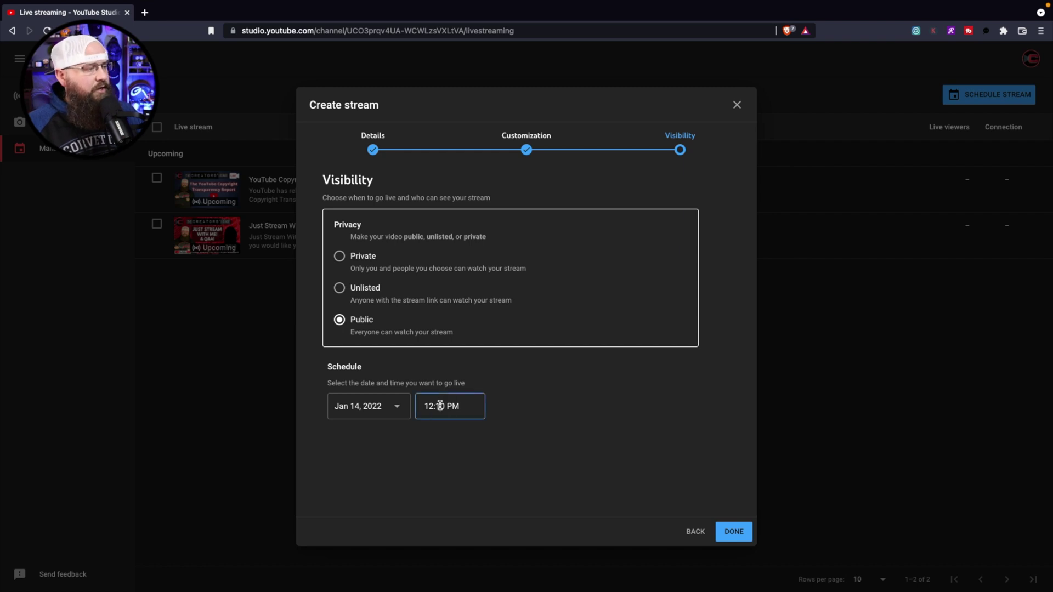
Step: Set the start time to 9:00 PM and finish creating the scheduled stream
{"action": "left_click", "coordinate": [440, 406]}
{"action": "scroll", "coordinate": [445, 557], "scroll_direction": "down", "scroll_amount": 7}
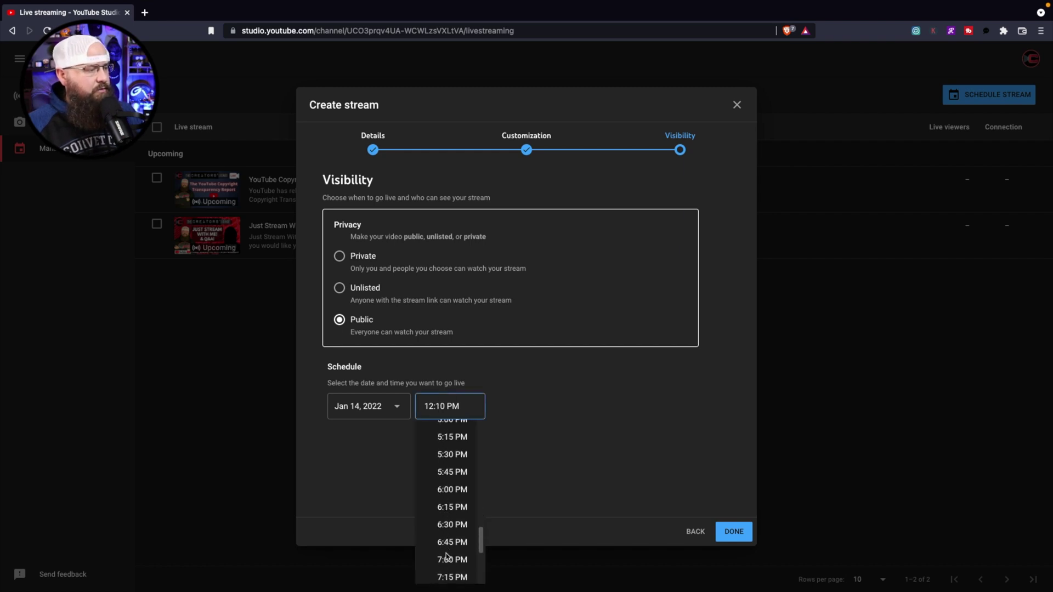
{"action": "scroll", "coordinate": [446, 557], "scroll_direction": "down", "scroll_amount": 5}
{"action": "left_click", "coordinate": [447, 542]}
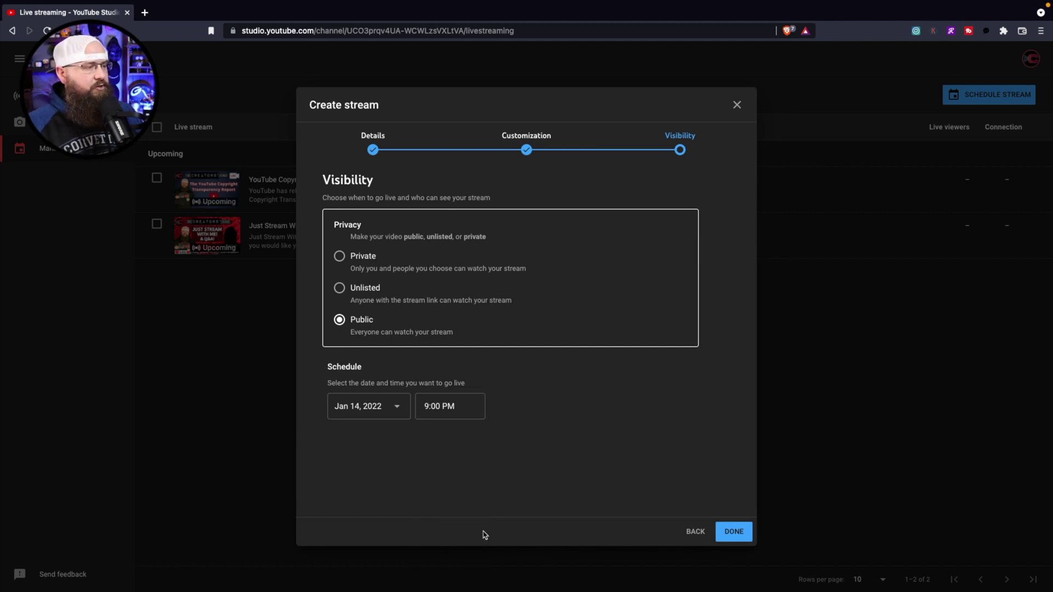
{"action": "left_click", "coordinate": [733, 532]}
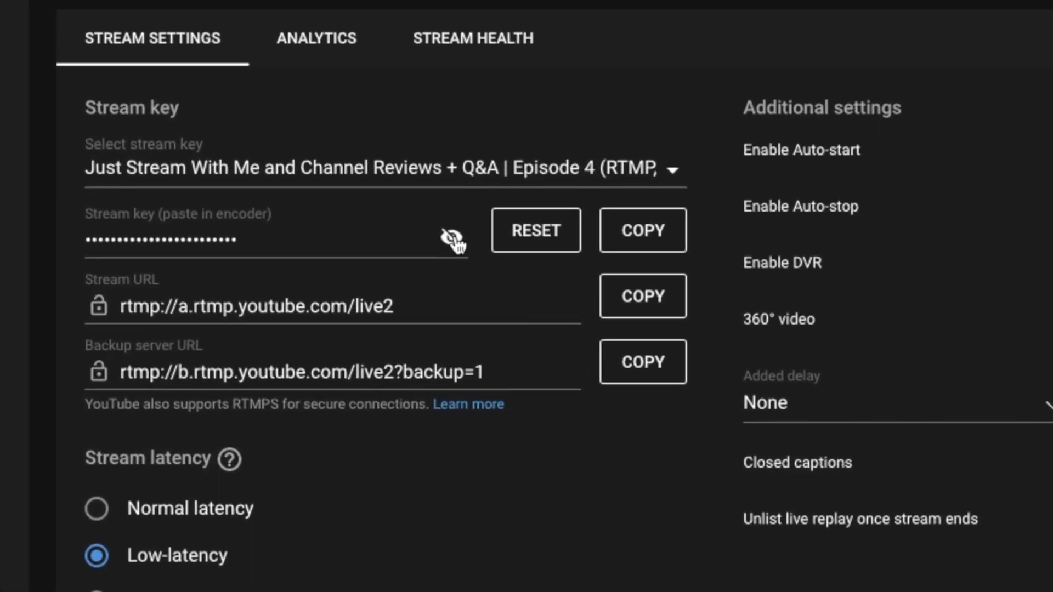
Step: Reveal the Episode 6 stream key and copy it to the clipboard
{"action": "left_click", "coordinate": [466, 231]}
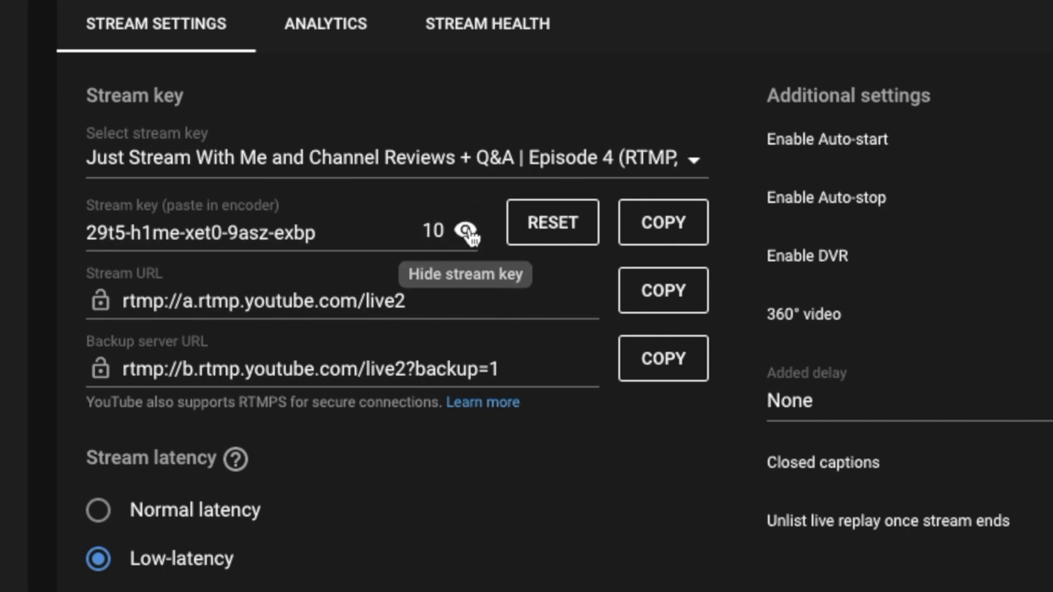
{"action": "left_click", "coordinate": [664, 230]}
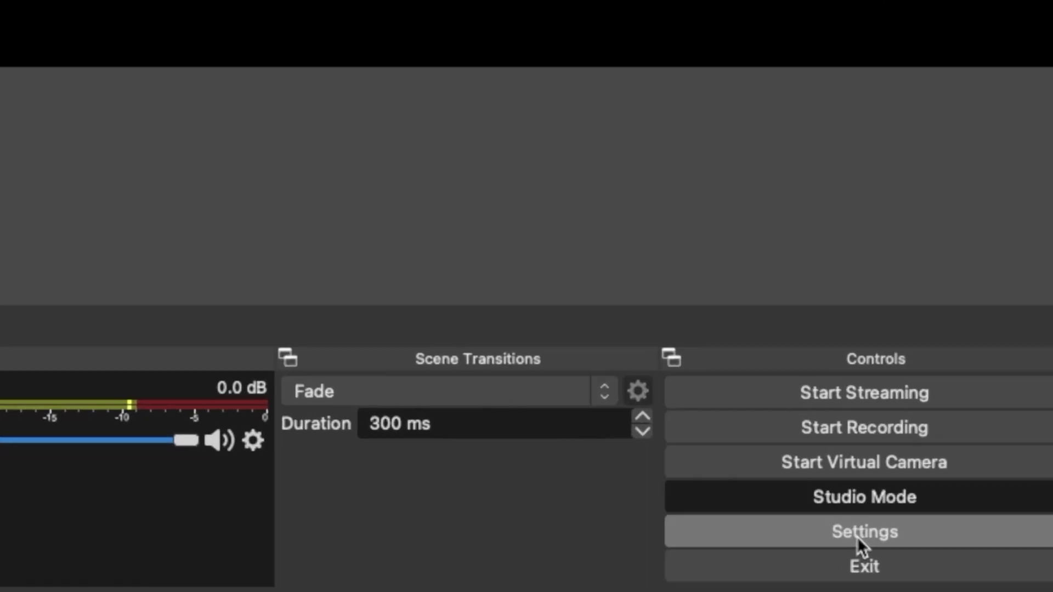
Step: Replace the old stream key in OBS's Stream settings with the Episode 6 key and save
{"action": "left_click", "coordinate": [966, 556]}
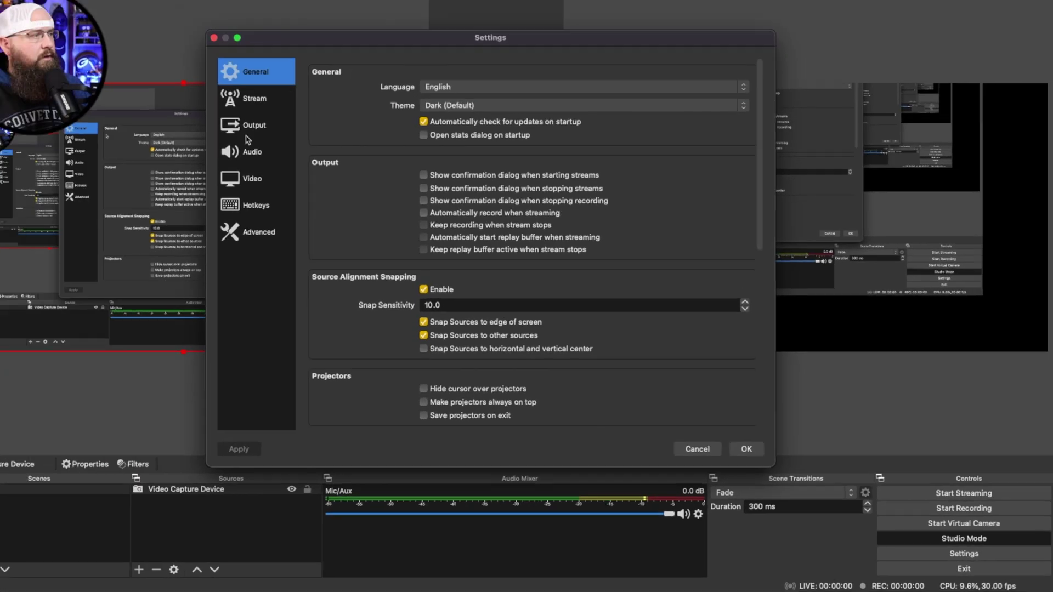
{"action": "left_click", "coordinate": [244, 99]}
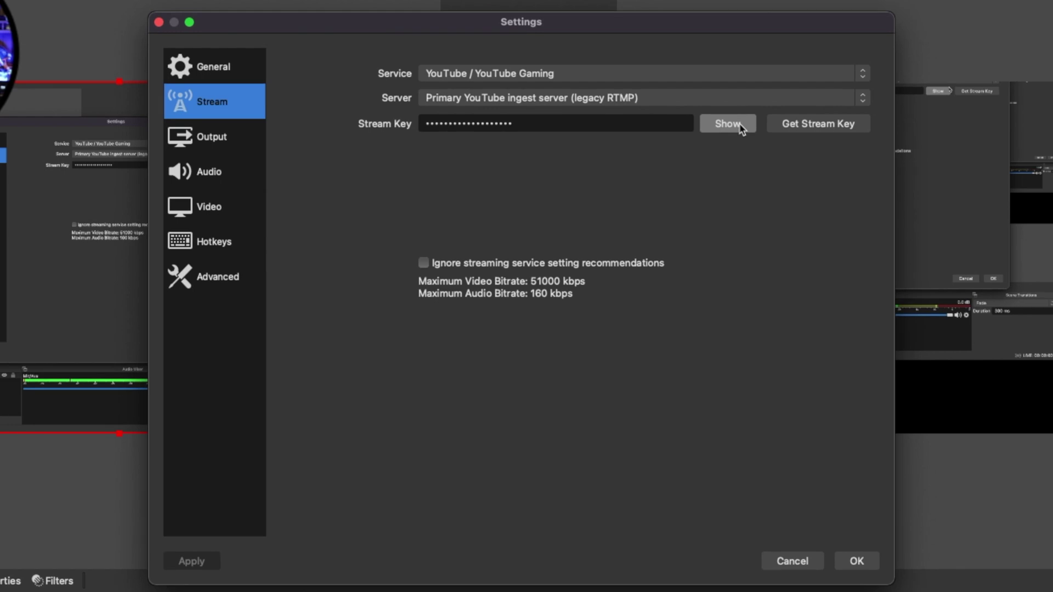
{"action": "left_click", "coordinate": [688, 135]}
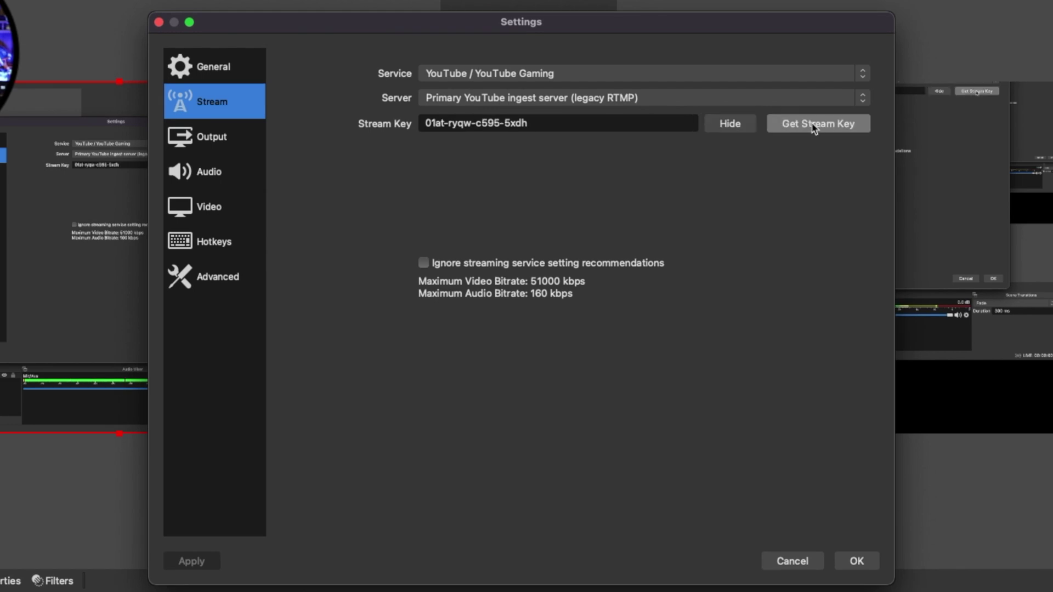
{"action": "triple_click", "coordinate": [622, 125]}
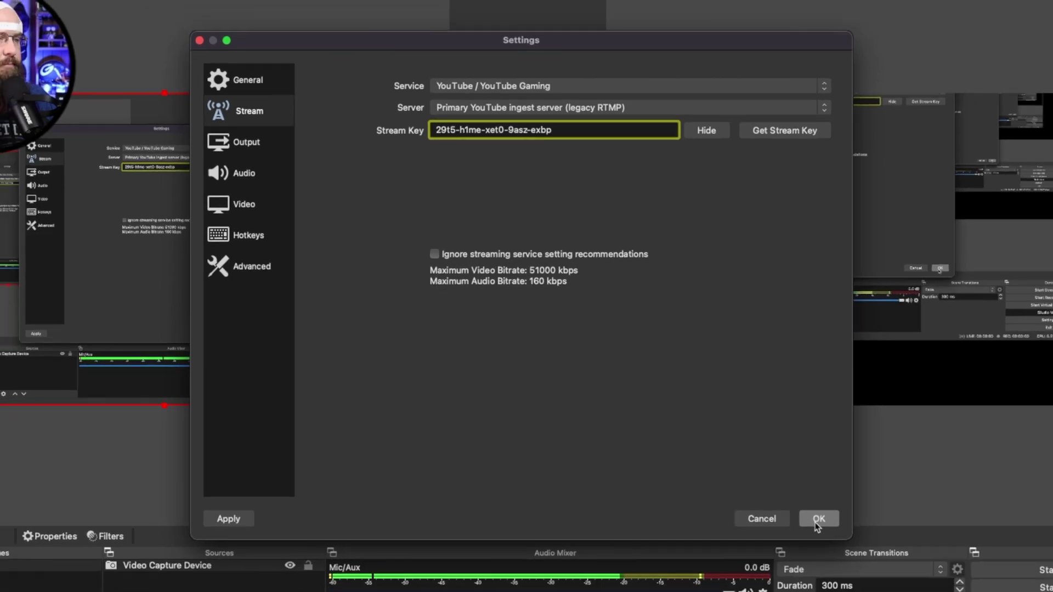
{"action": "left_click", "coordinate": [855, 563]}
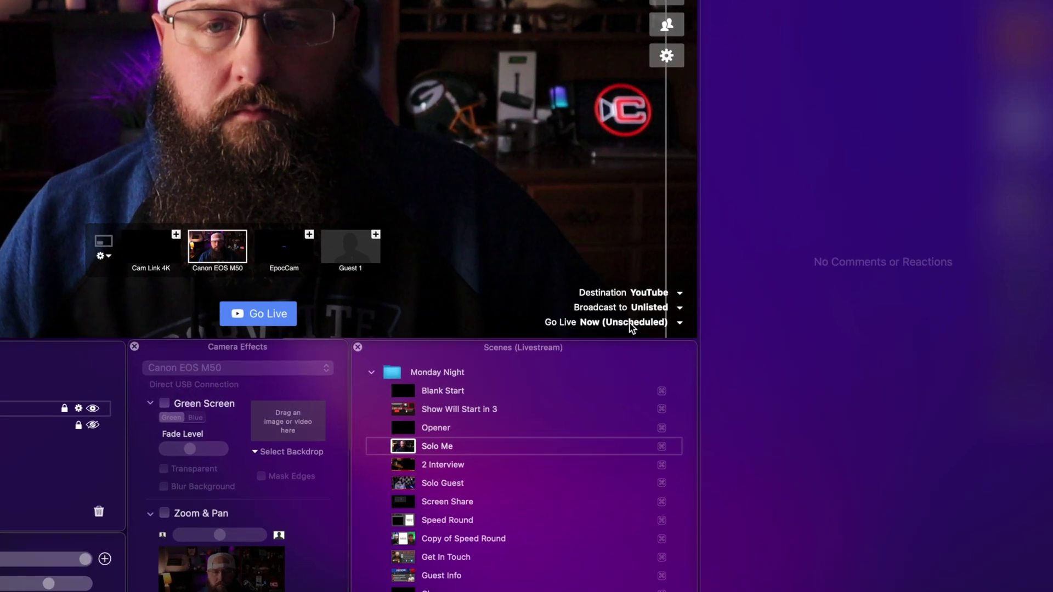
Step: Choose the Episode 6 broadcast on Jan 14, 9:00 PM as Ecamm Live's Go Live target
{"action": "left_click", "coordinate": [717, 322]}
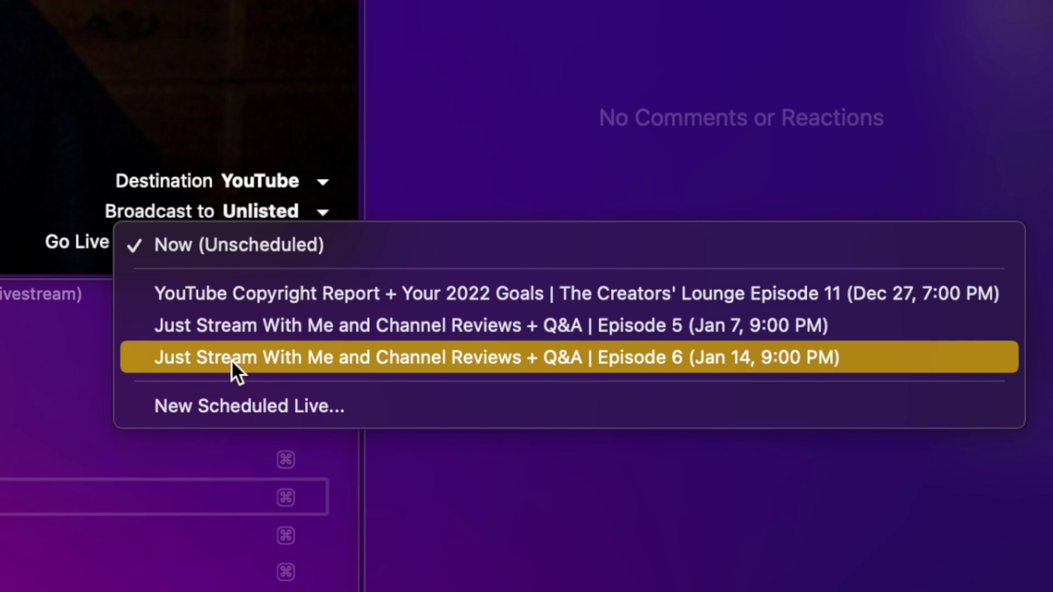
{"action": "left_click", "coordinate": [232, 360]}
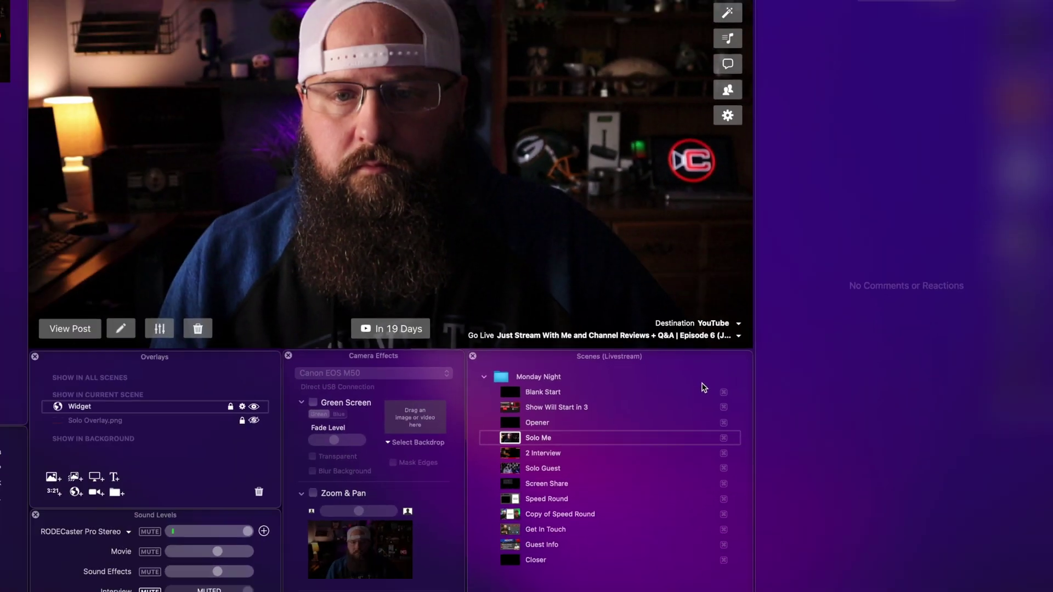